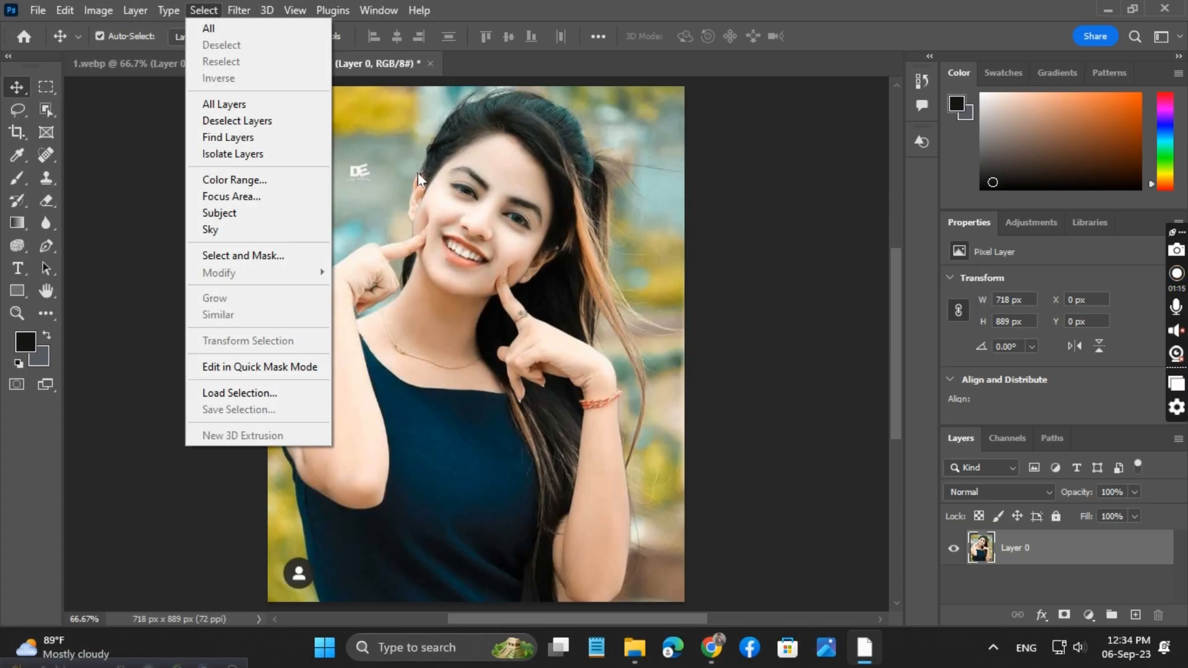
pyautogui.click(422, 183)
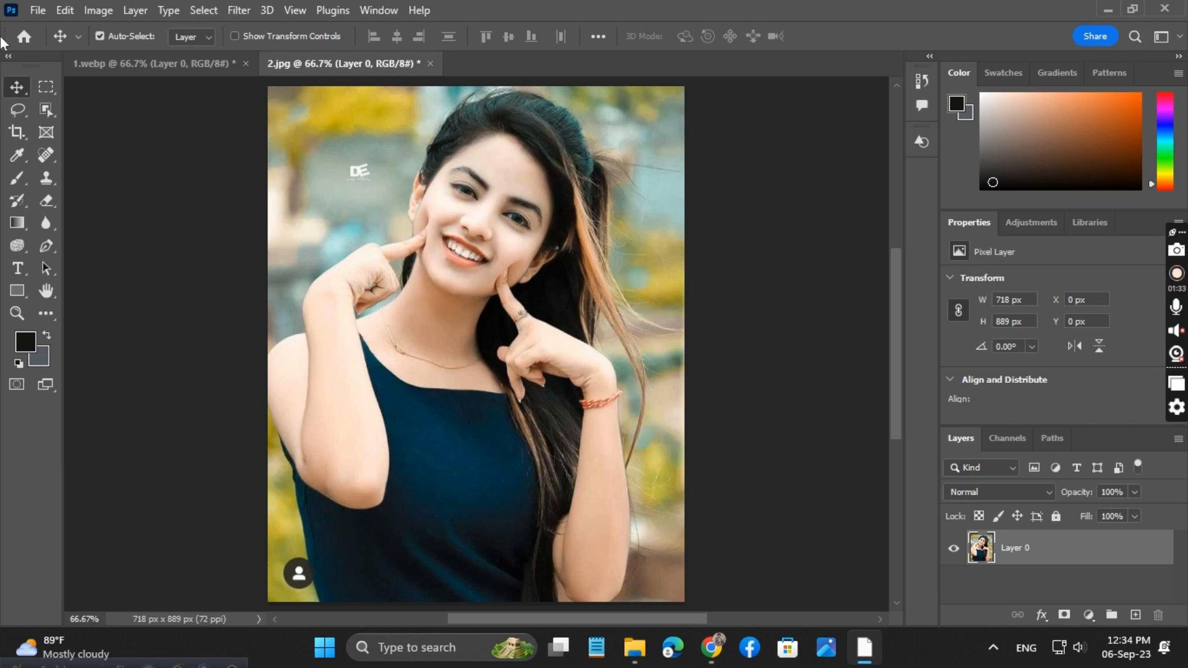
pyautogui.click(35, 10)
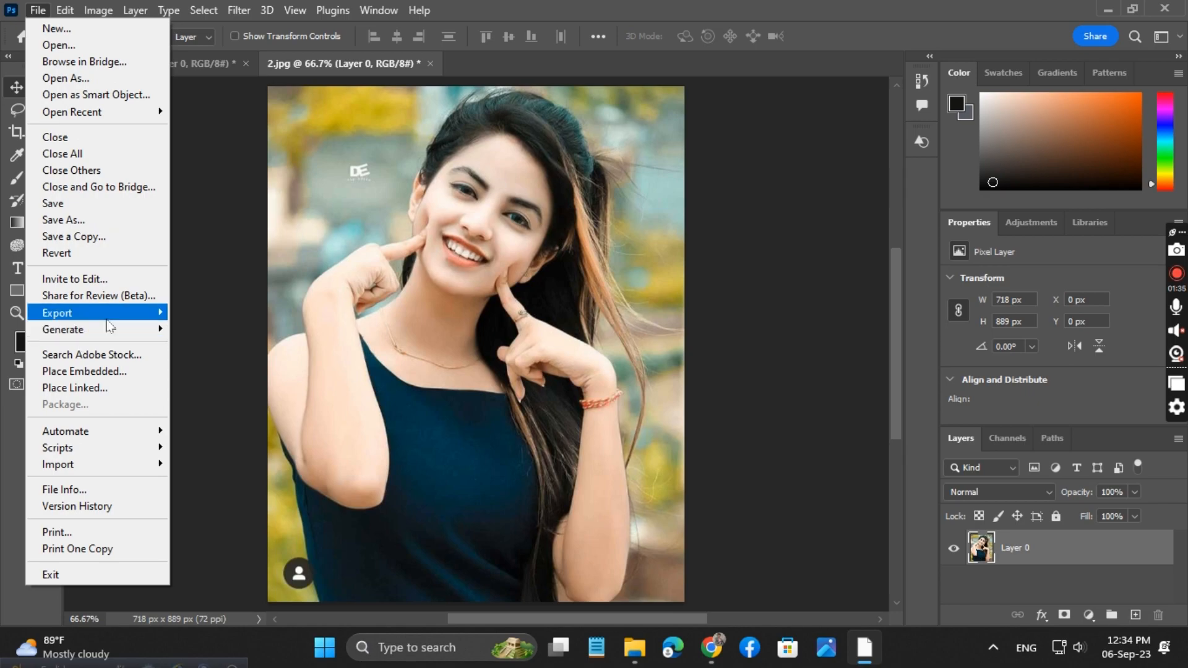
pyautogui.click(86, 371)
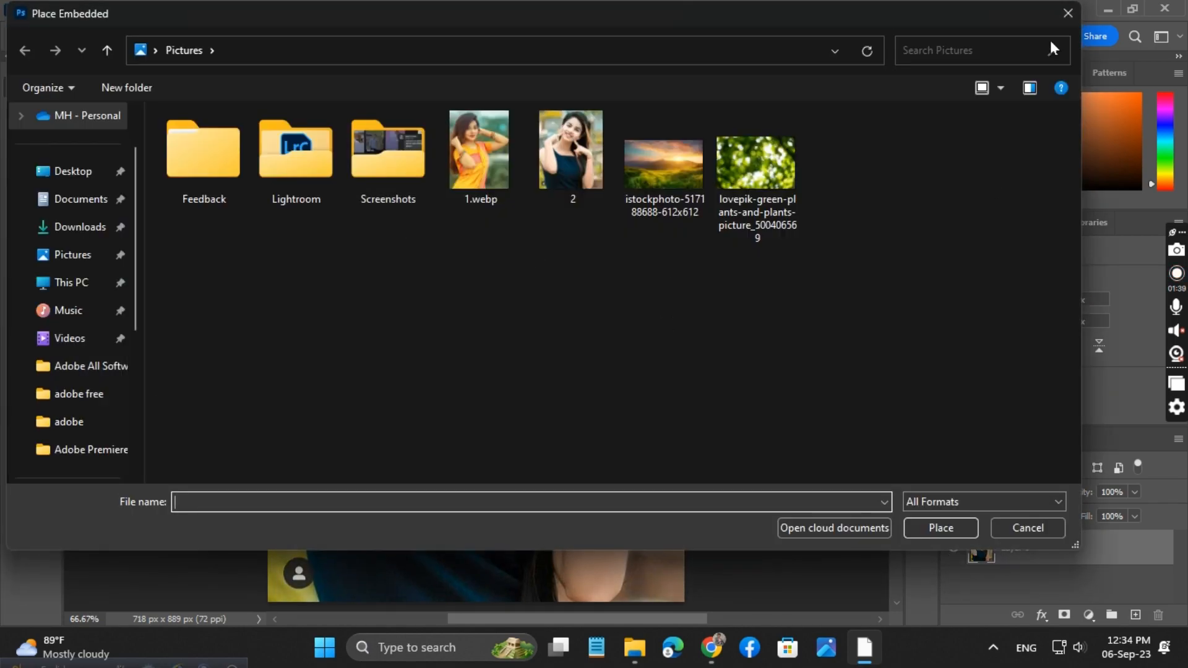
pyautogui.click(1069, 14)
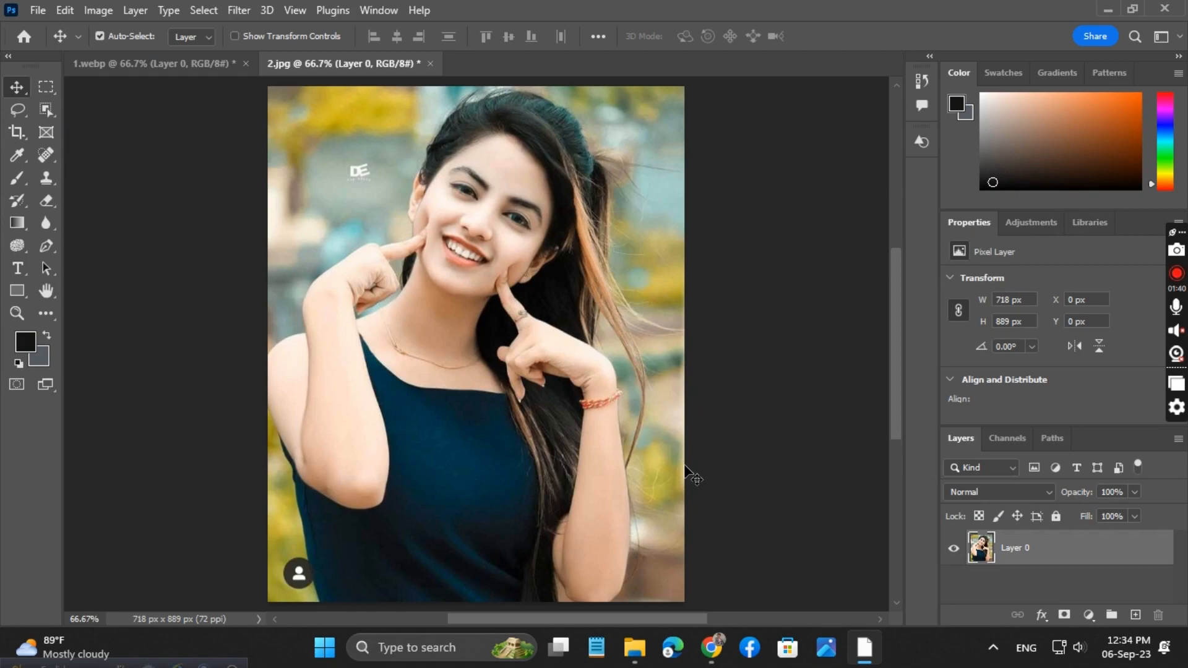
pyautogui.click(633, 648)
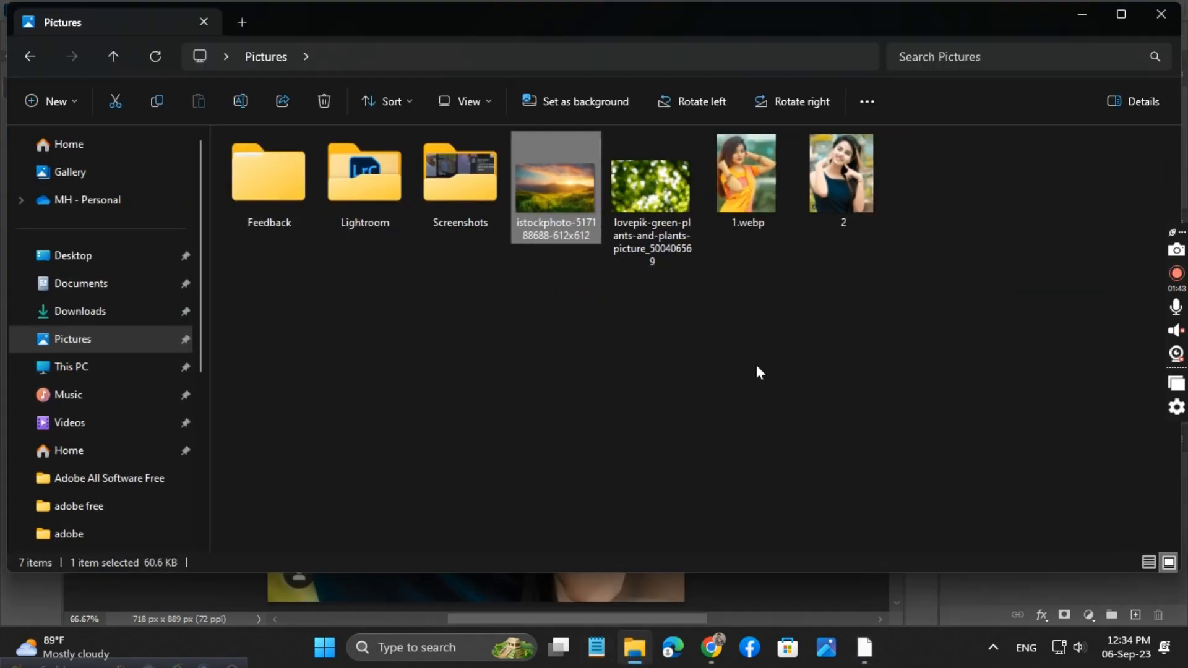
pyautogui.moveTo(590, 224); pyautogui.dragTo(684, 493)
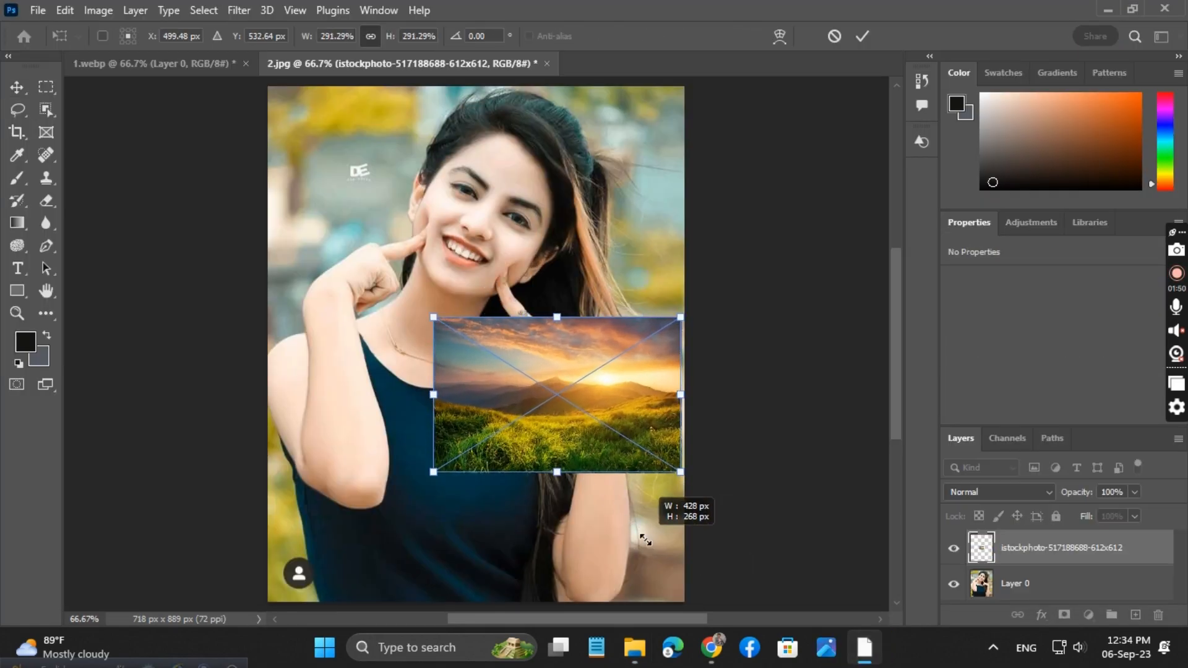
pyautogui.moveTo(433, 493); pyautogui.dragTo(261, 568)
pyautogui.moveTo(475, 580); pyautogui.dragTo(475, 605)
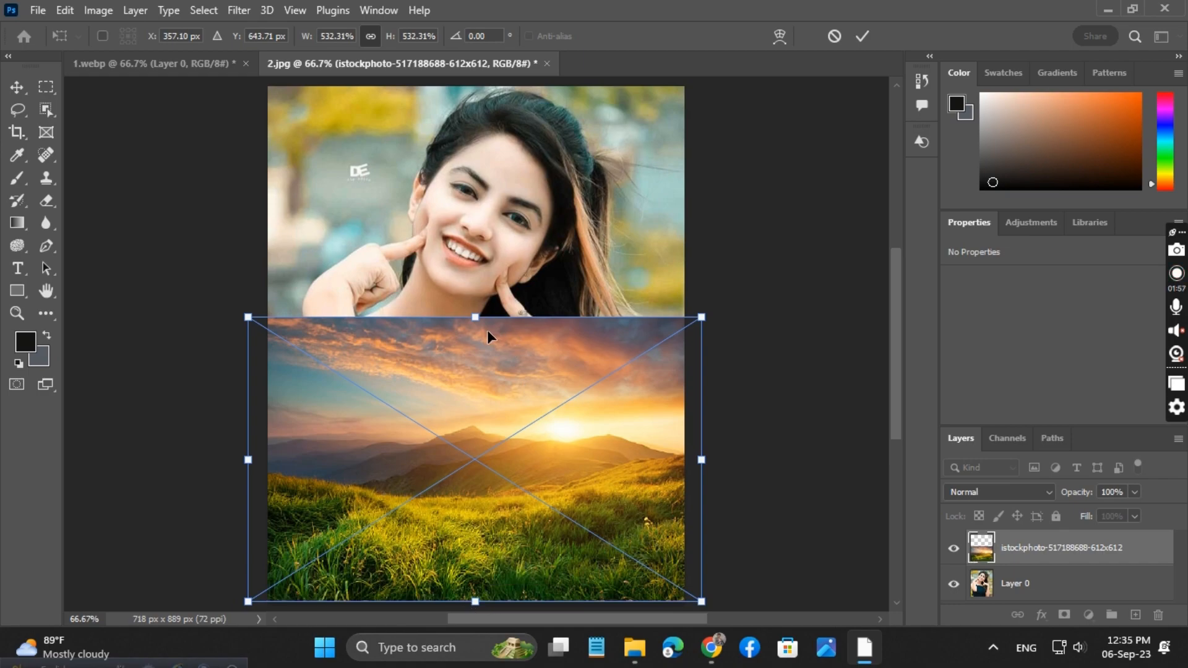
pyautogui.moveTo(484, 318); pyautogui.dragTo(514, 87)
pyautogui.press('Return')
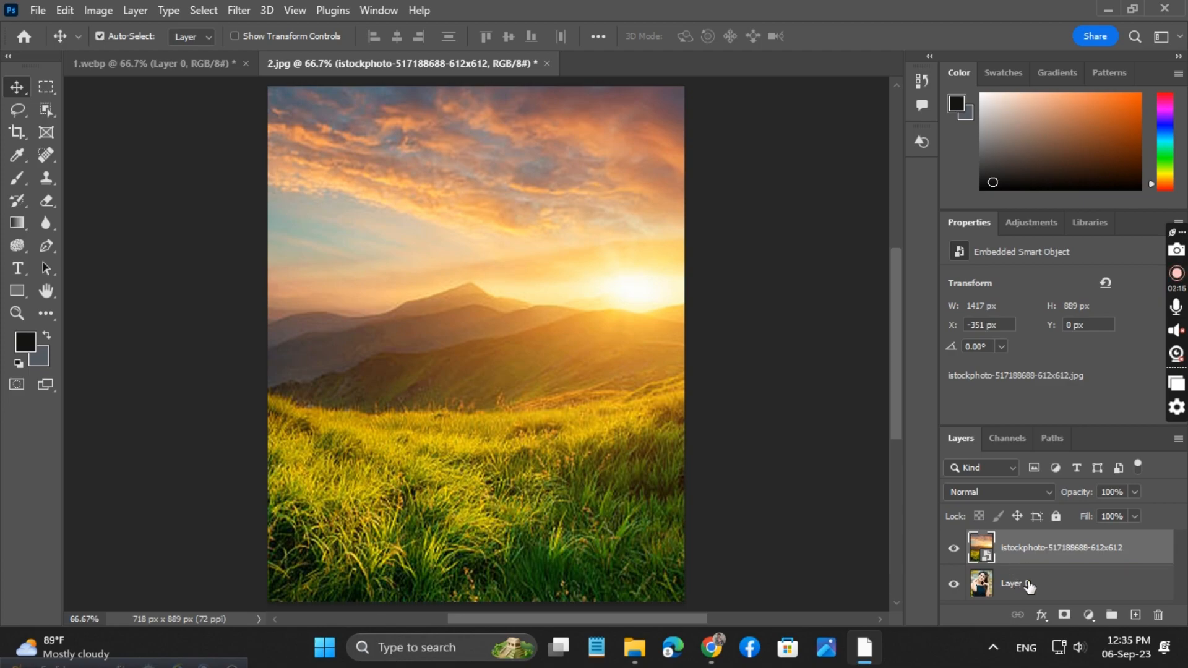
# Step: Move Layer 0 above the sunset landscape layer and check the order by toggling the layers' visibility
pyautogui.click(953, 549)
pyautogui.click(953, 548)
pyautogui.moveTo(1031, 591); pyautogui.dragTo(1030, 539)
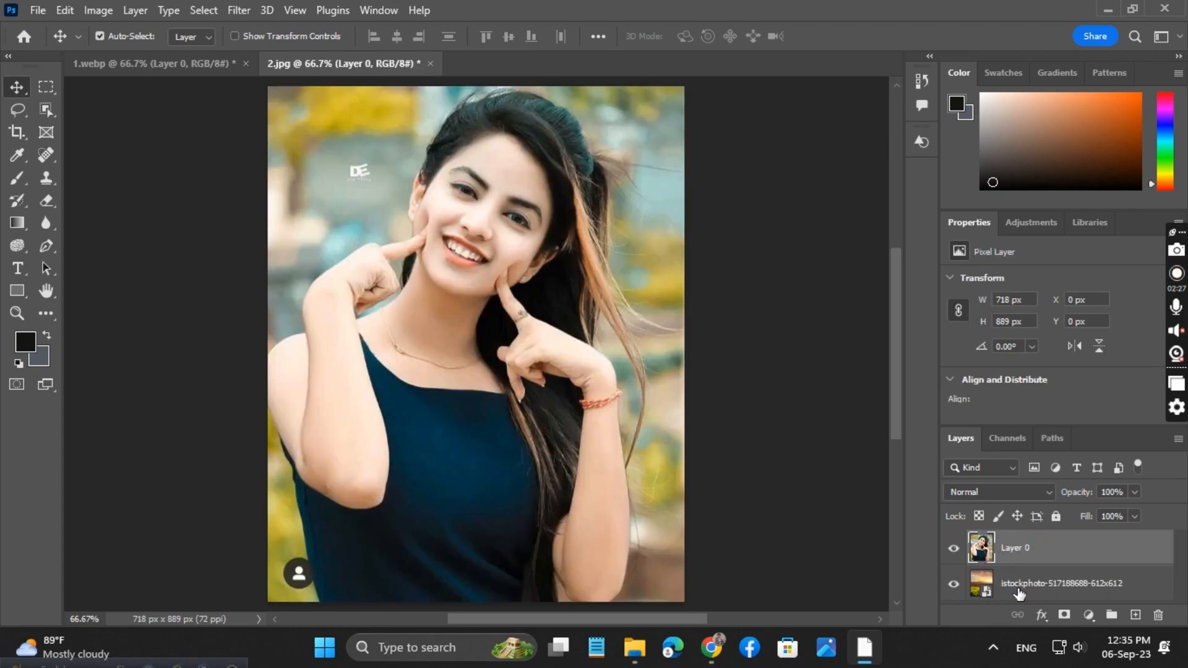
pyautogui.click(955, 551)
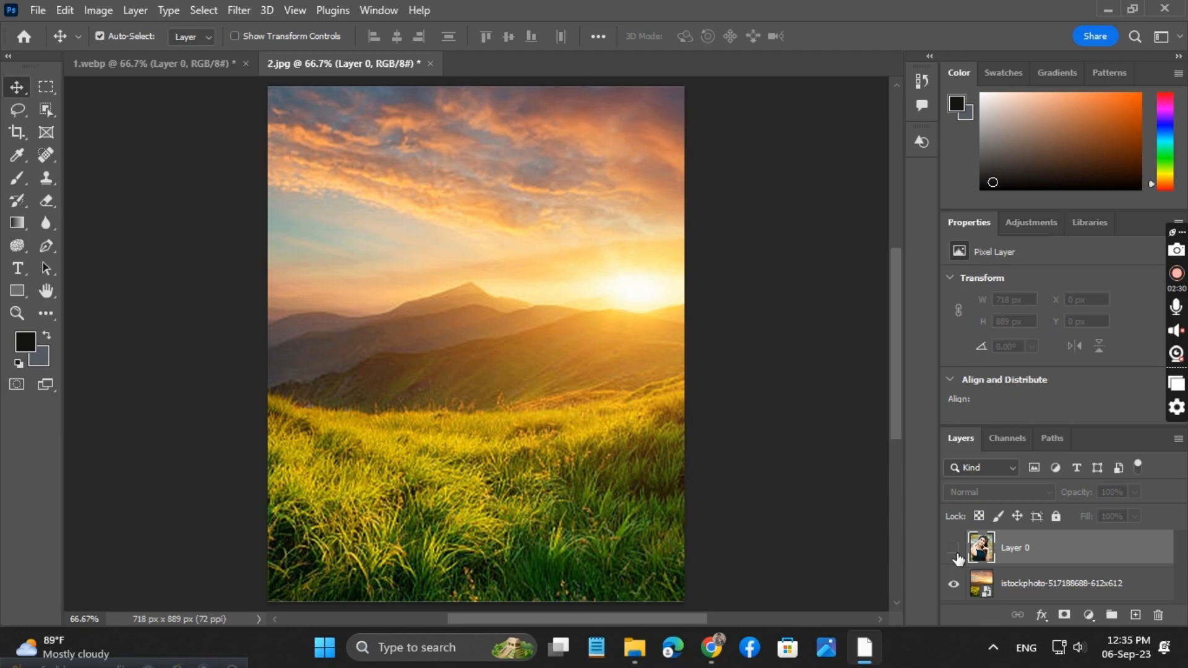
pyautogui.click(955, 549)
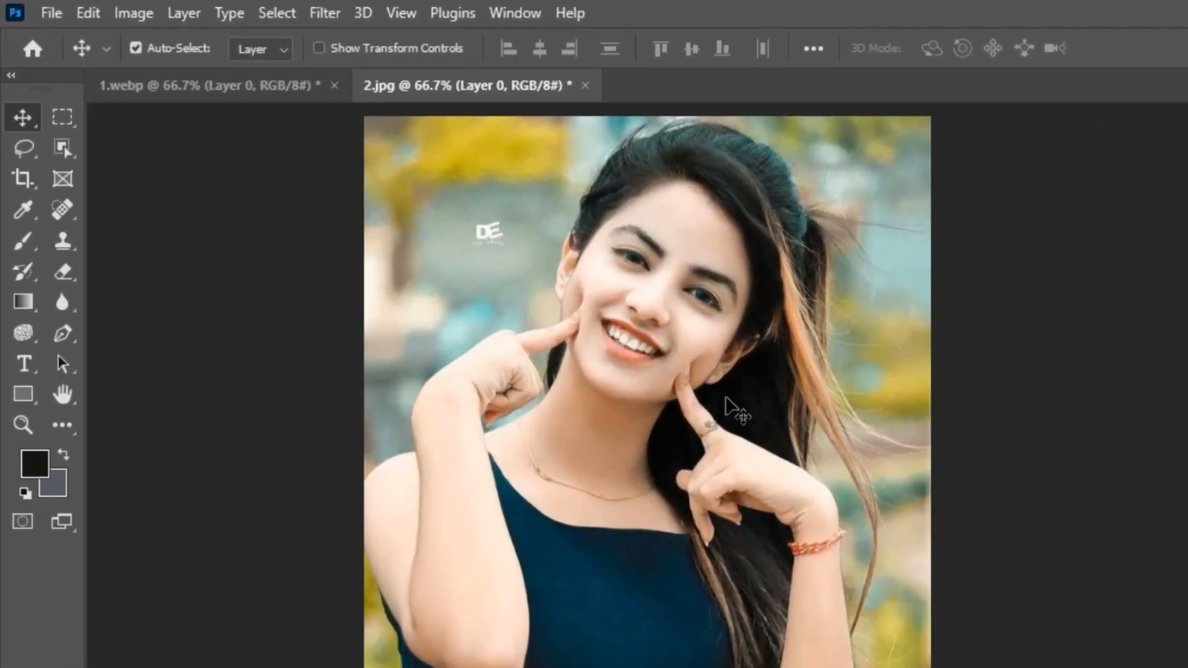
# Step: Open Layer 0 in the Select and Mask workspace and look through the available preview modes
pyautogui.click(277, 13)
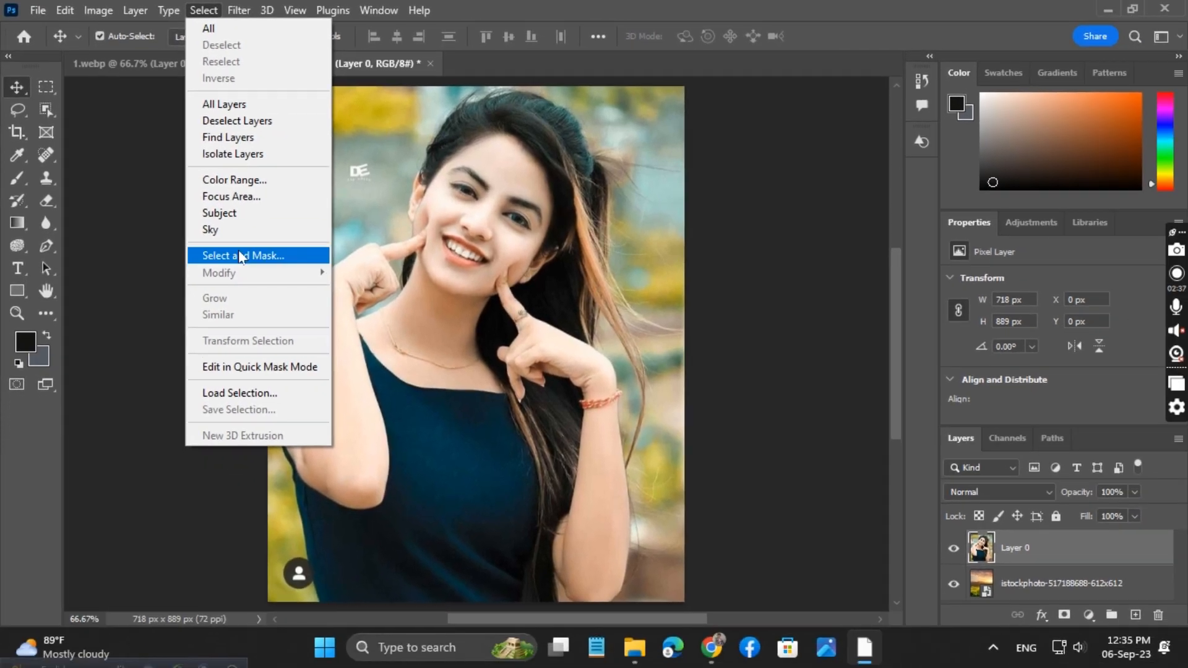
pyautogui.click(291, 308)
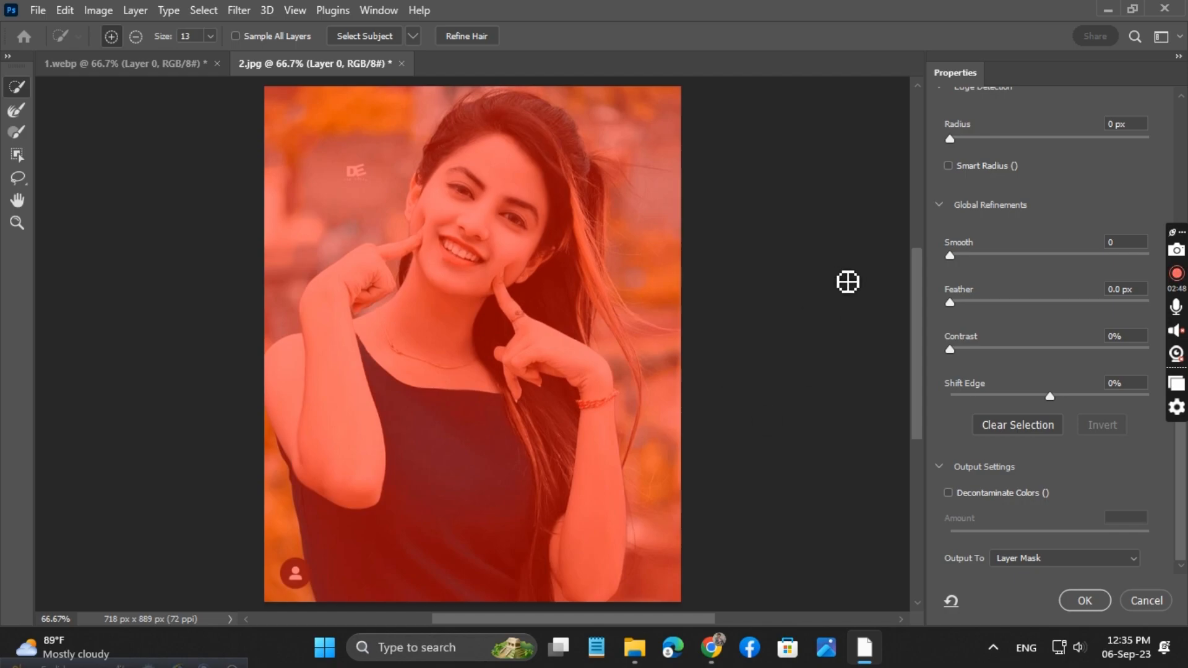
pyautogui.scroll(2, 1073, 240)
pyautogui.scroll(4, 1073, 240)
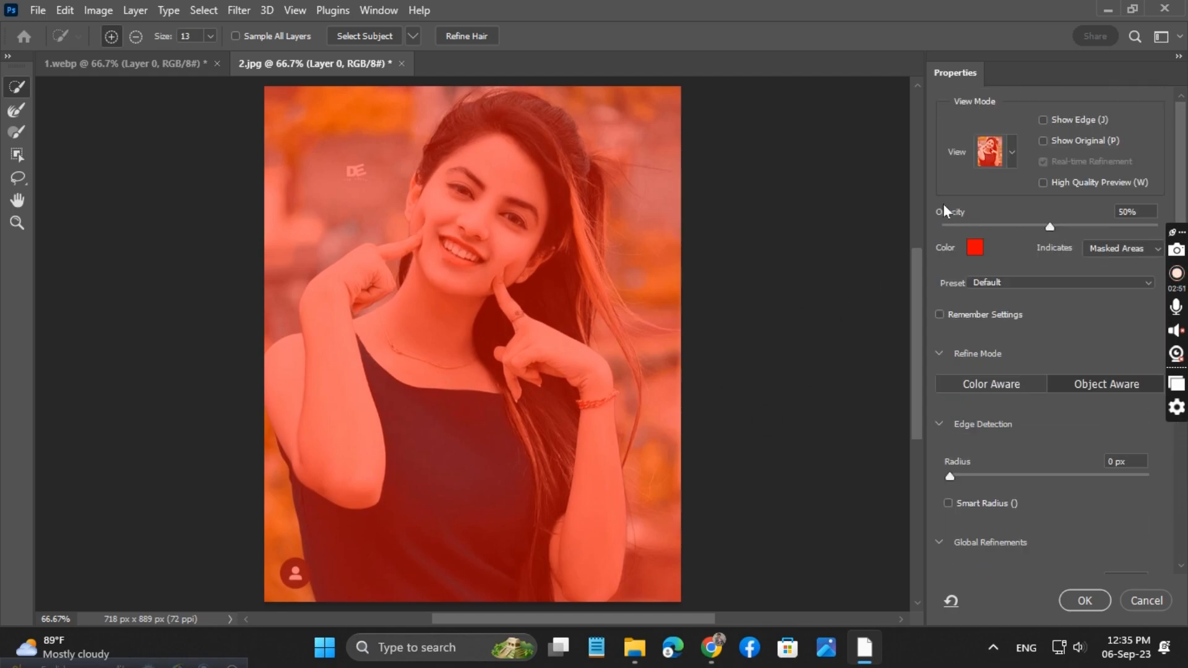
pyautogui.click(1009, 155)
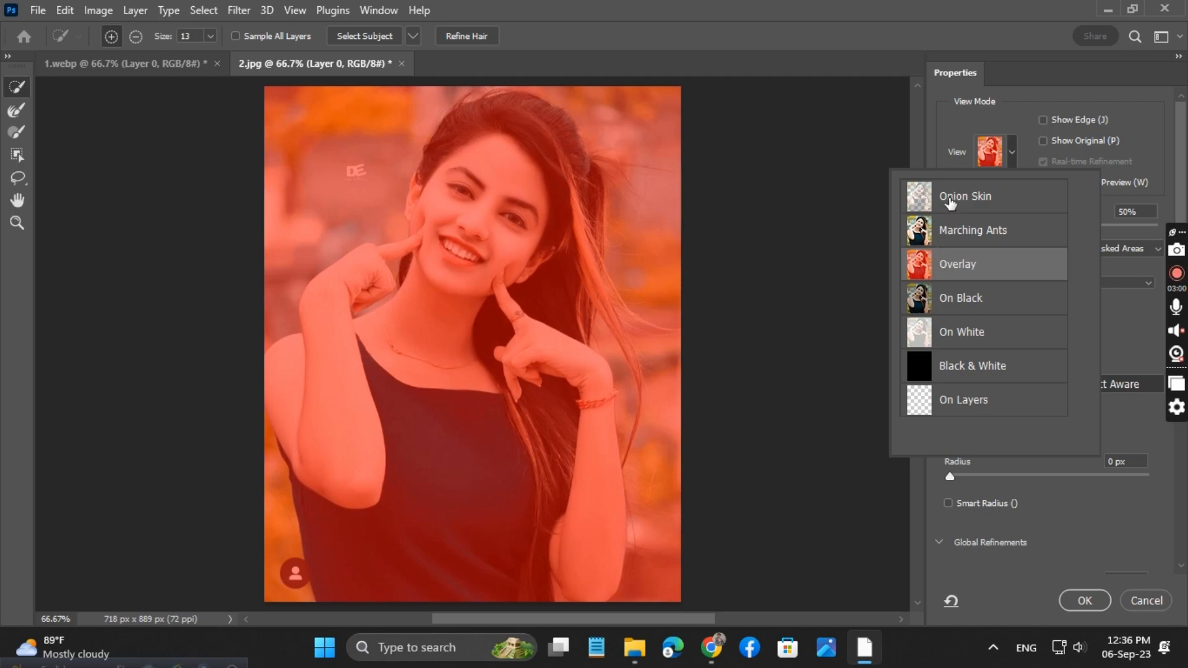
pyautogui.click(942, 198)
pyautogui.click(798, 410)
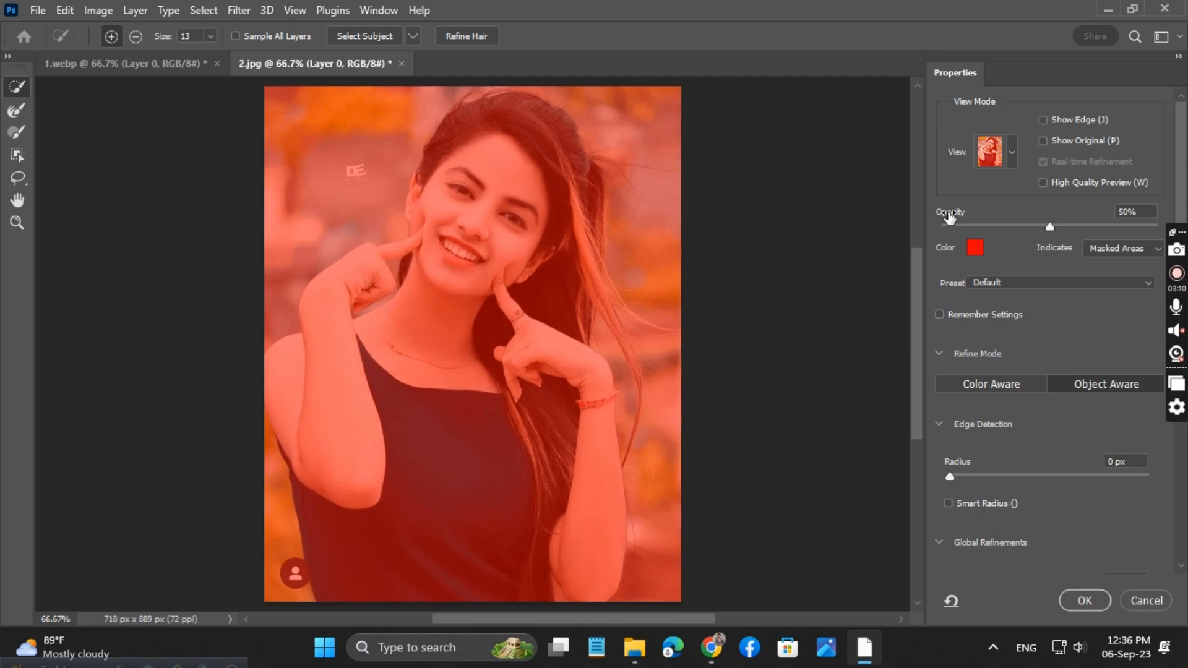
# Step: Set the overlay opacity to 49% and automatically select the woman with Select Subject
pyautogui.moveTo(1050, 227); pyautogui.dragTo(1051, 277)
pyautogui.scroll(-3, 1038, 352)
pyautogui.scroll(-5, 1038, 351)
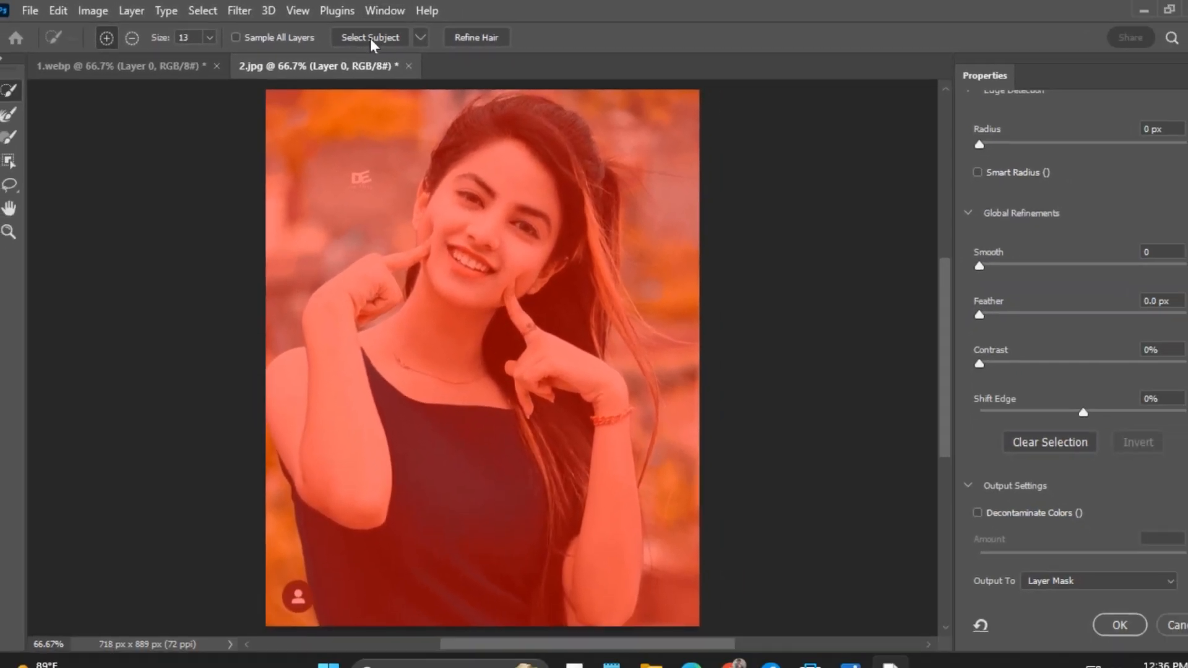
pyautogui.click(371, 39)
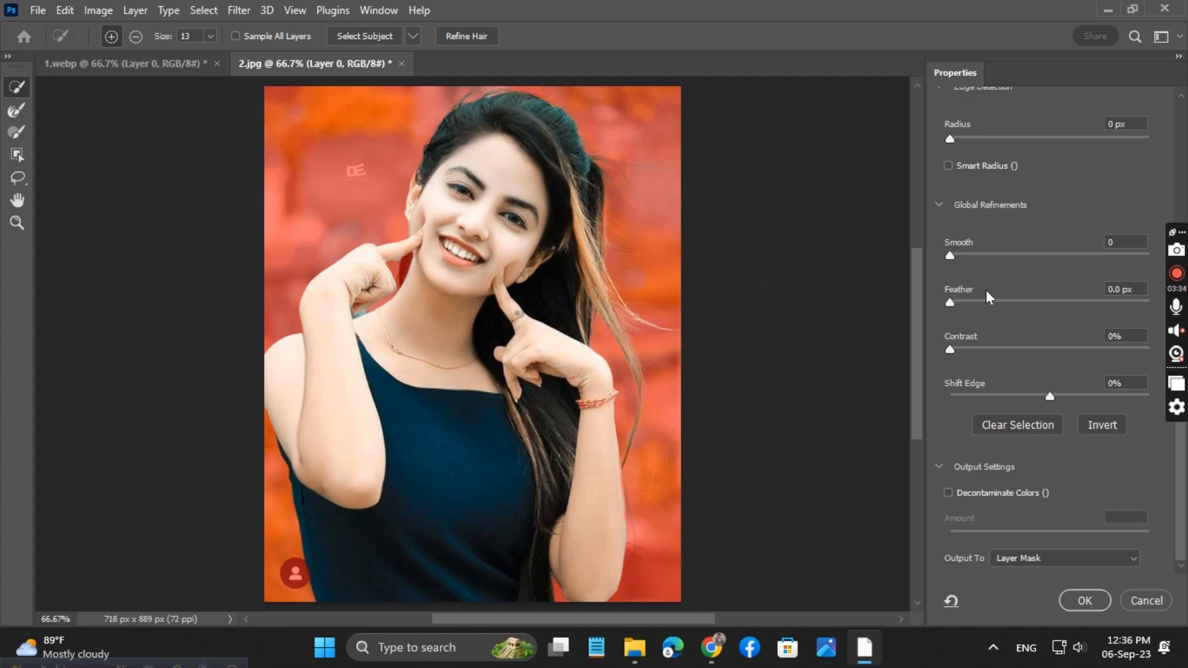
# Step: Preview the selection in Onion Skin, return to Overlay, and raise the overlay opacity until it fully covers the background
pyautogui.scroll(10, 985, 289)
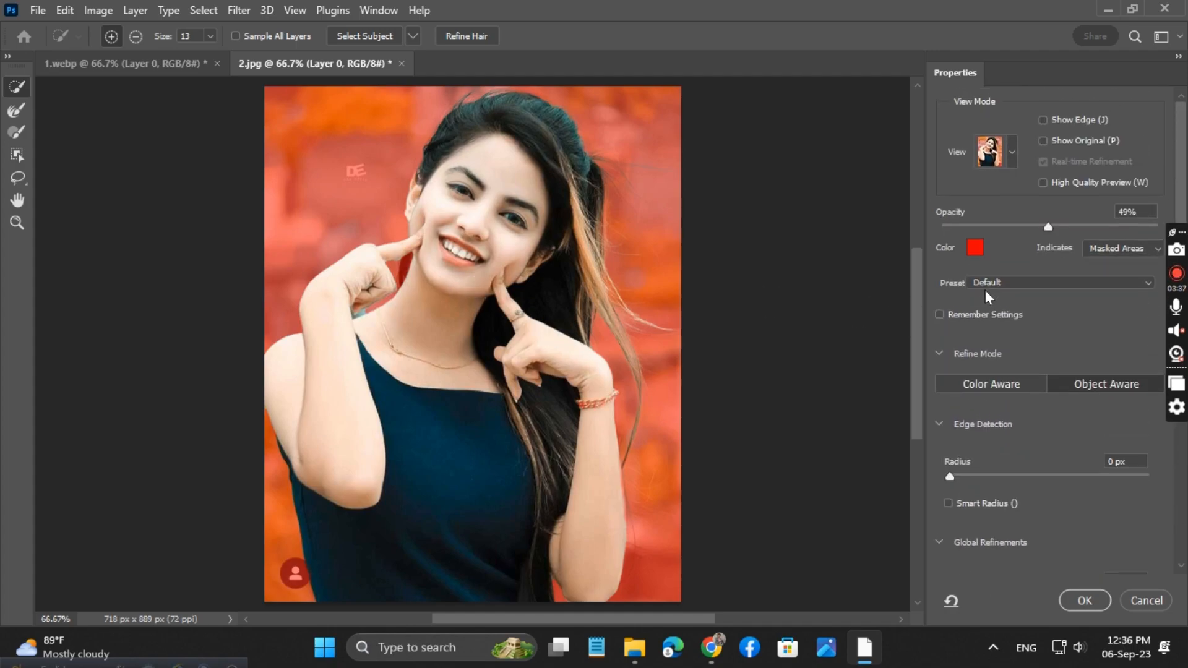
pyautogui.click(1011, 156)
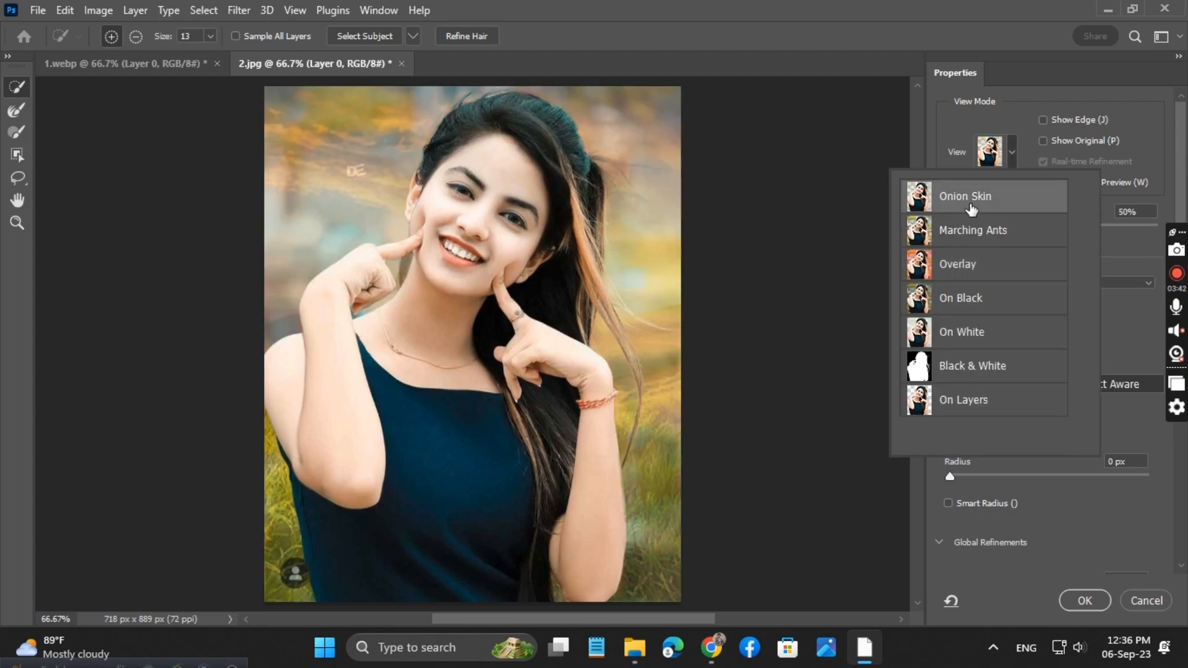
pyautogui.click(985, 267)
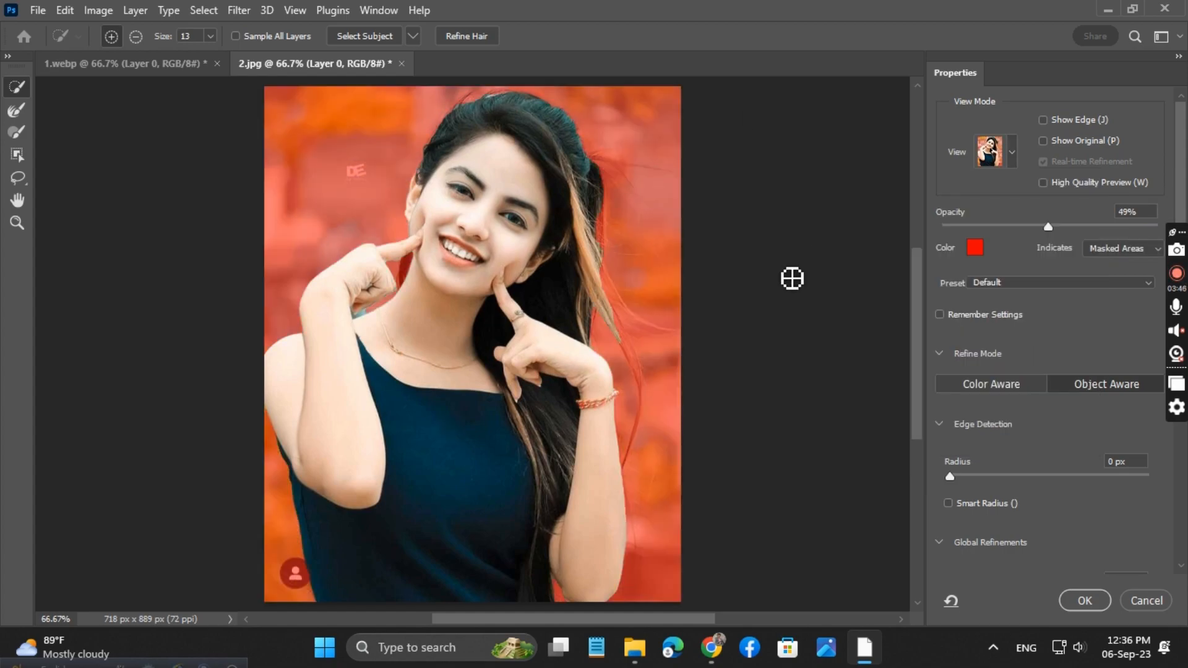
pyautogui.moveTo(1048, 227); pyautogui.dragTo(1138, 223)
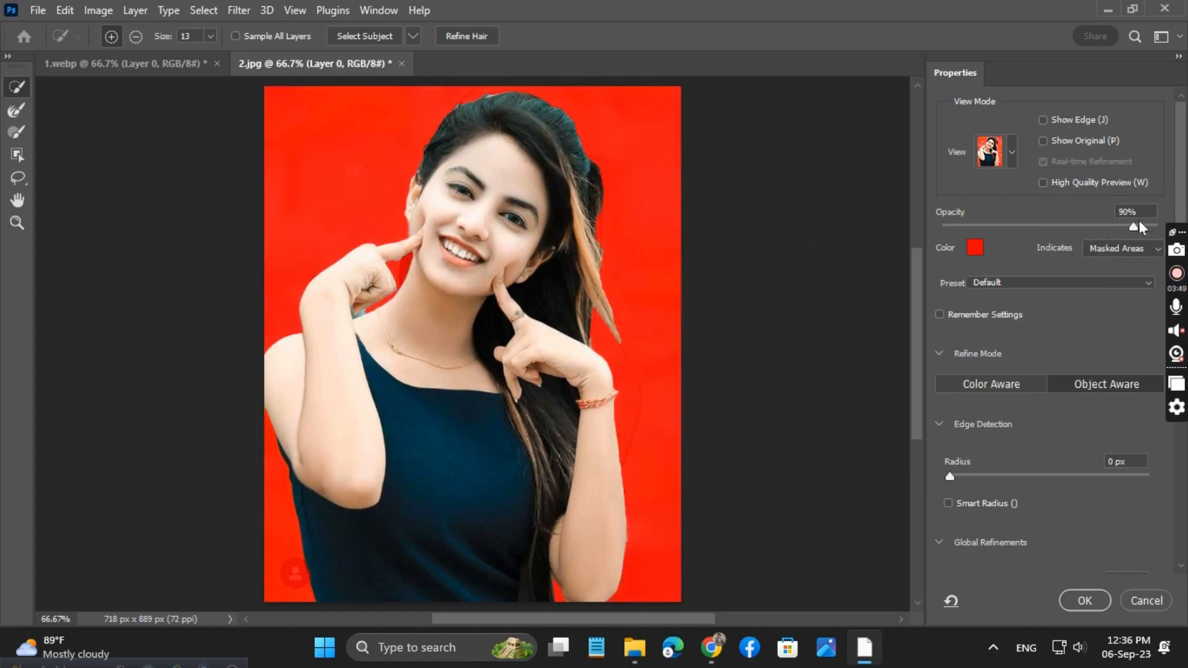
# Step: Output the subject selection as a Layer Mask on Layer 0
pyautogui.scroll(-10, 1071, 516)
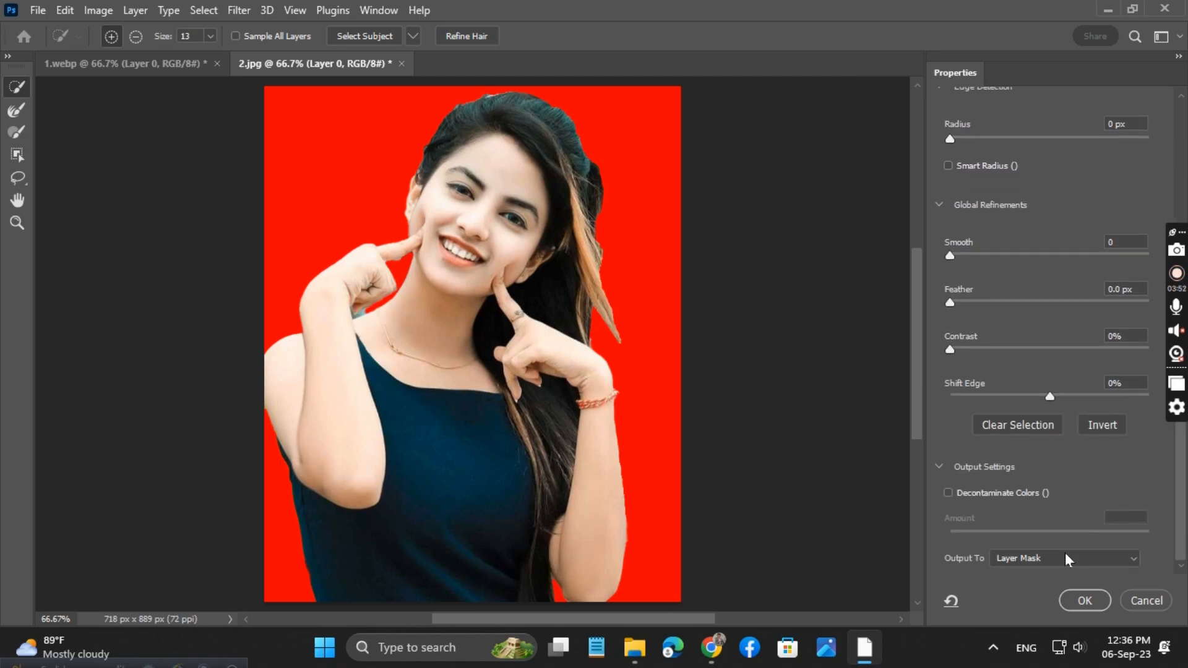
pyautogui.click(1061, 556)
pyautogui.click(990, 557)
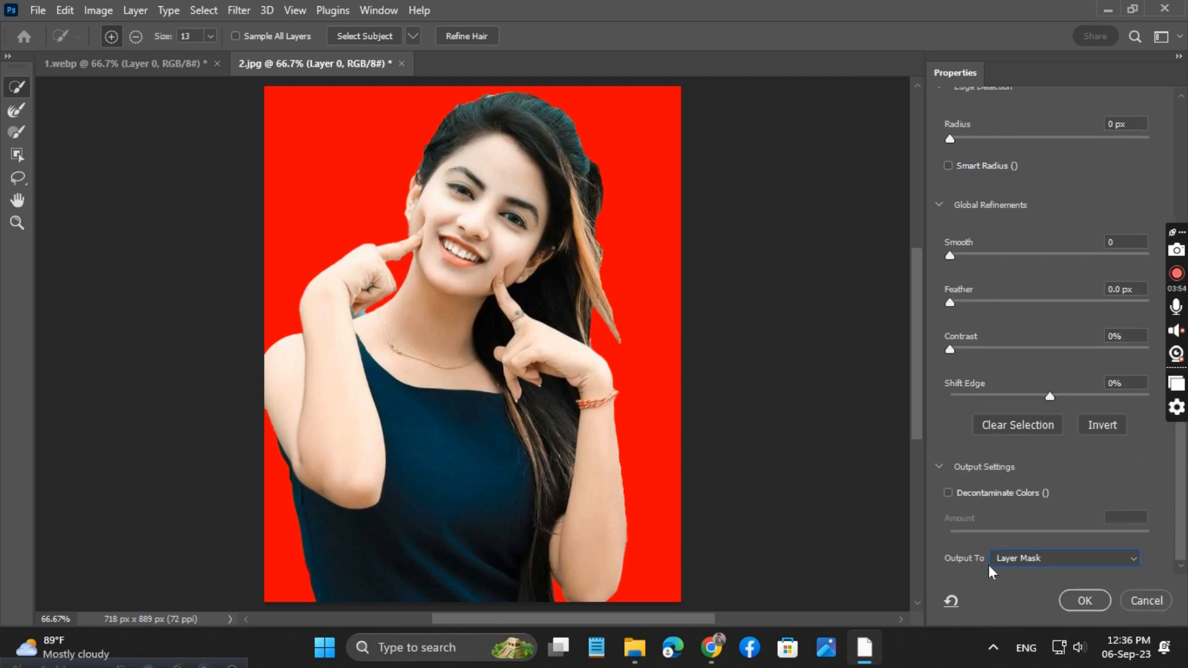
pyautogui.click(1085, 601)
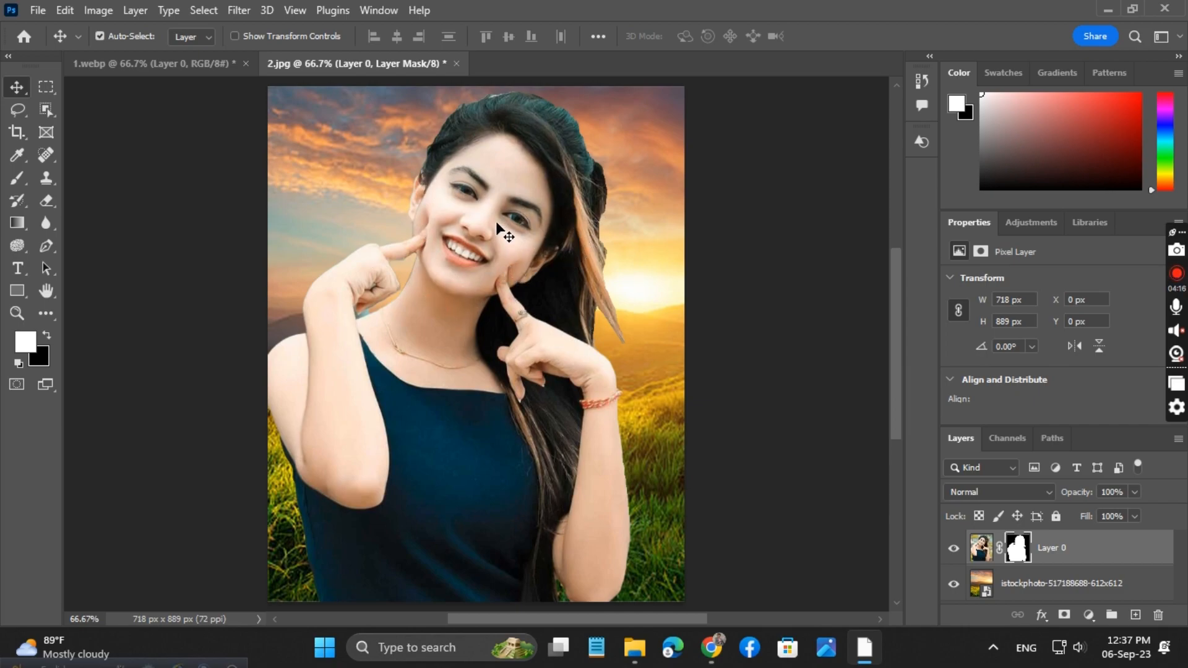
# Step: Compare the cutout with and without the sunset landscape, leaving the landscape layer hidden
pyautogui.scroll(-3, 969, 520)
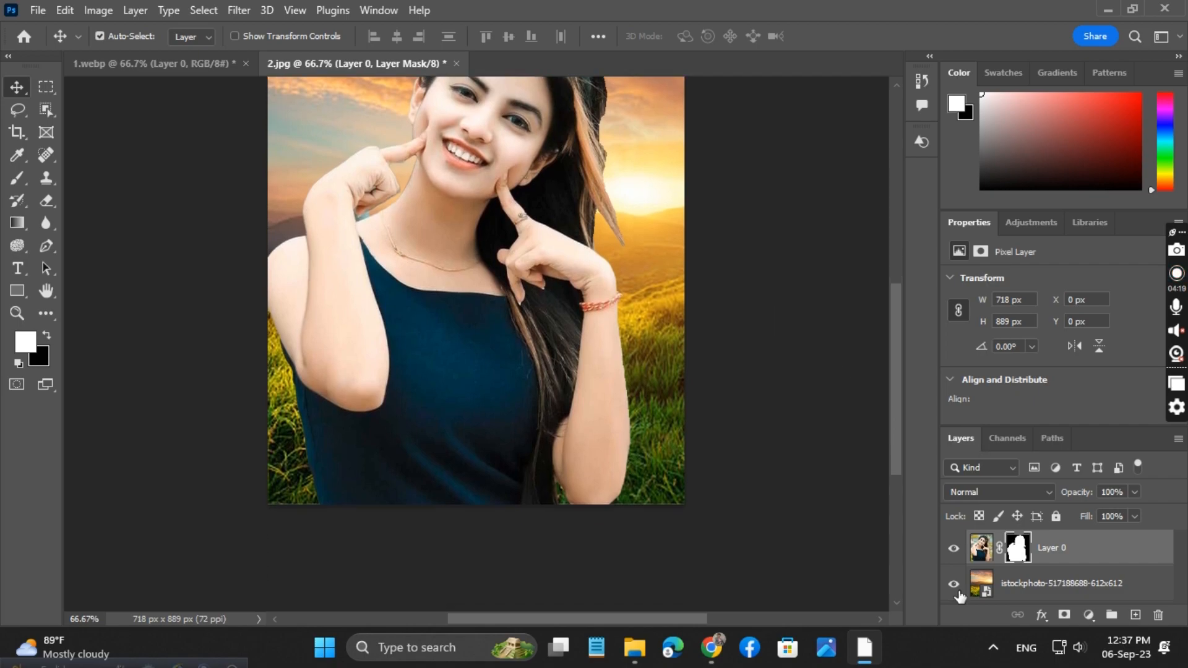
pyautogui.scroll(3, 960, 596)
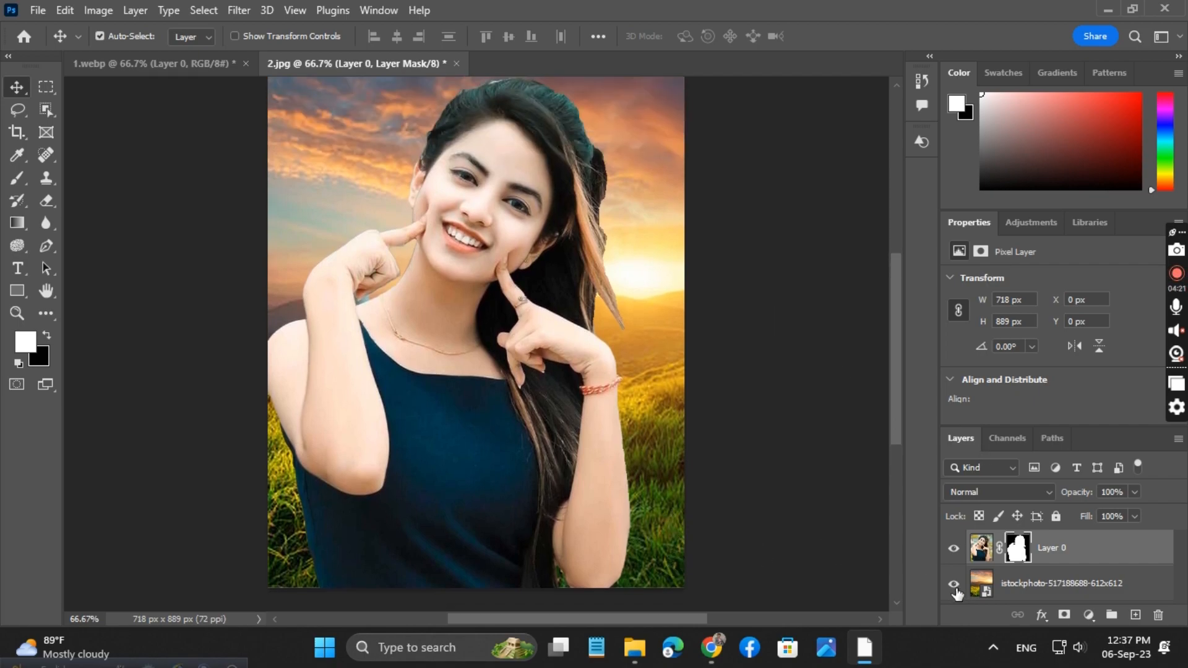
pyautogui.click(953, 583)
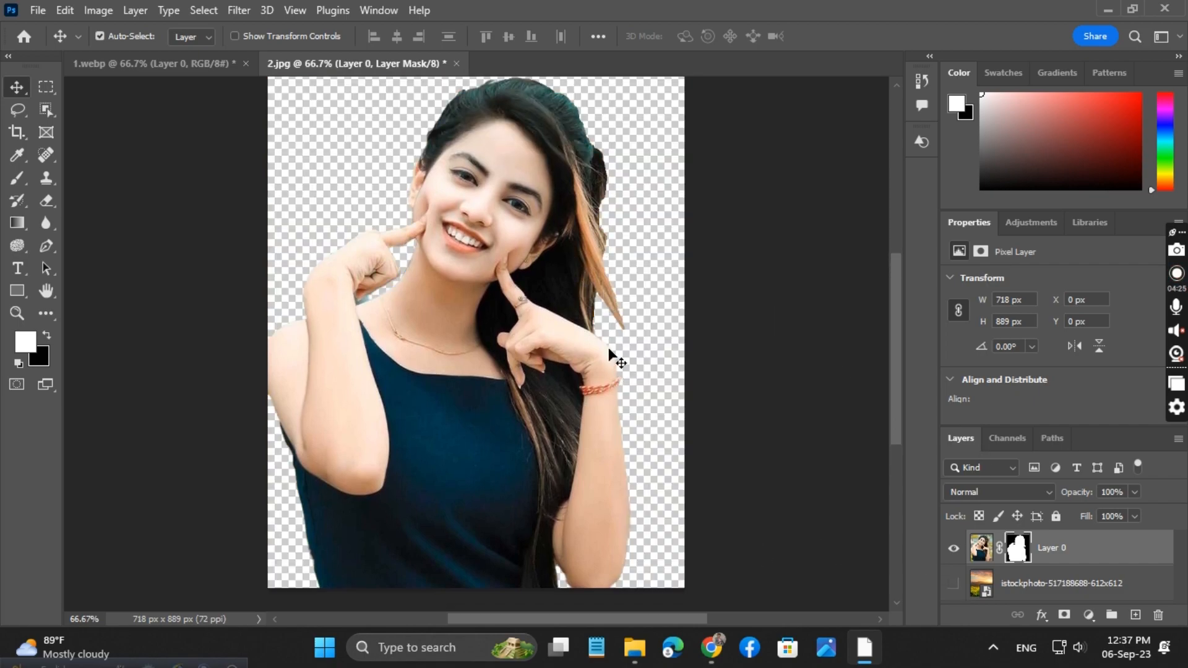
pyautogui.click(953, 585)
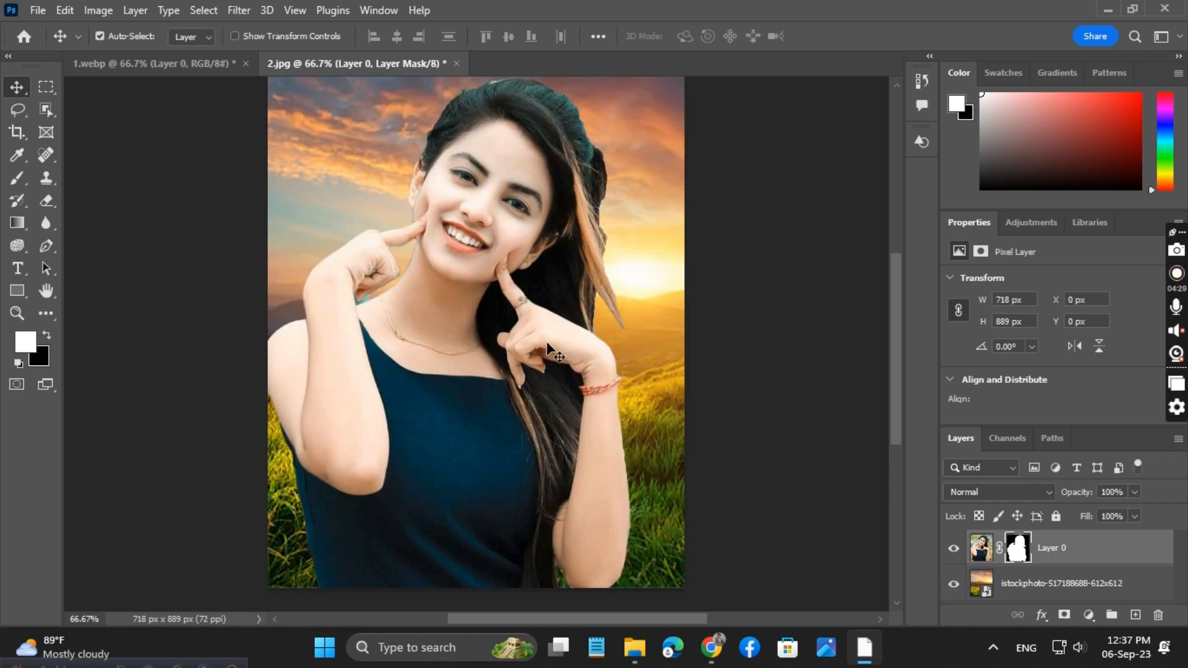
pyautogui.click(954, 583)
# Step: Place lovepik-green-plants-and-plants-picture_500406569 as an embedded image and scale it to about 124% so it covers the canvas
pyautogui.click(65, 10)
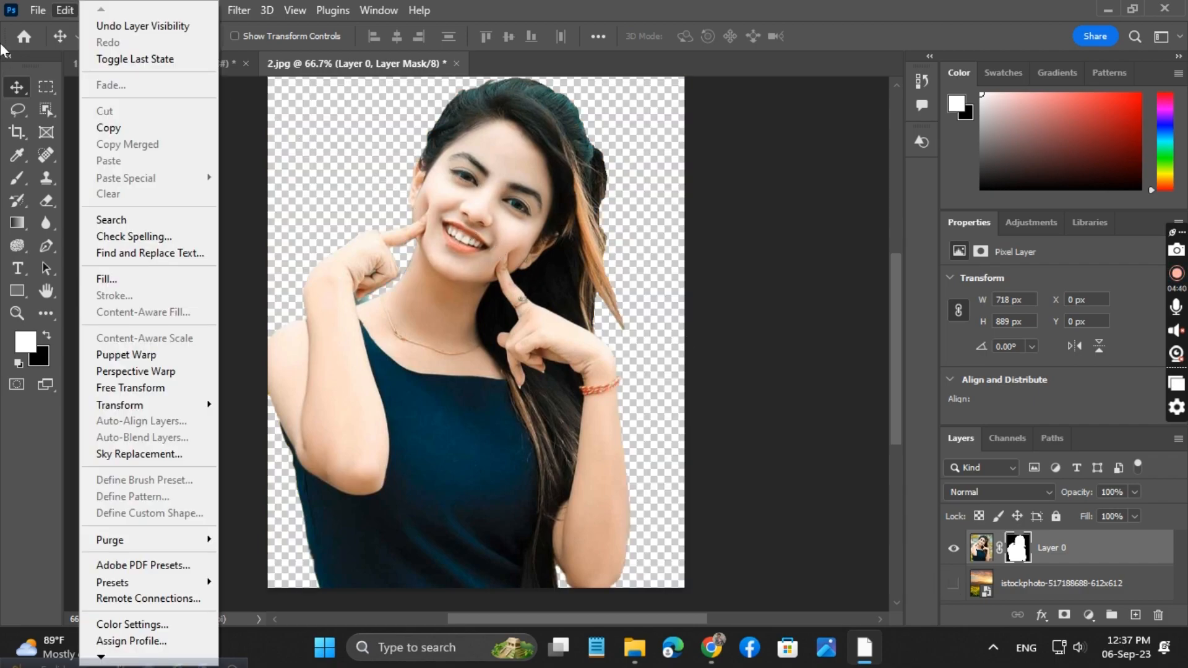
pyautogui.click(37, 10)
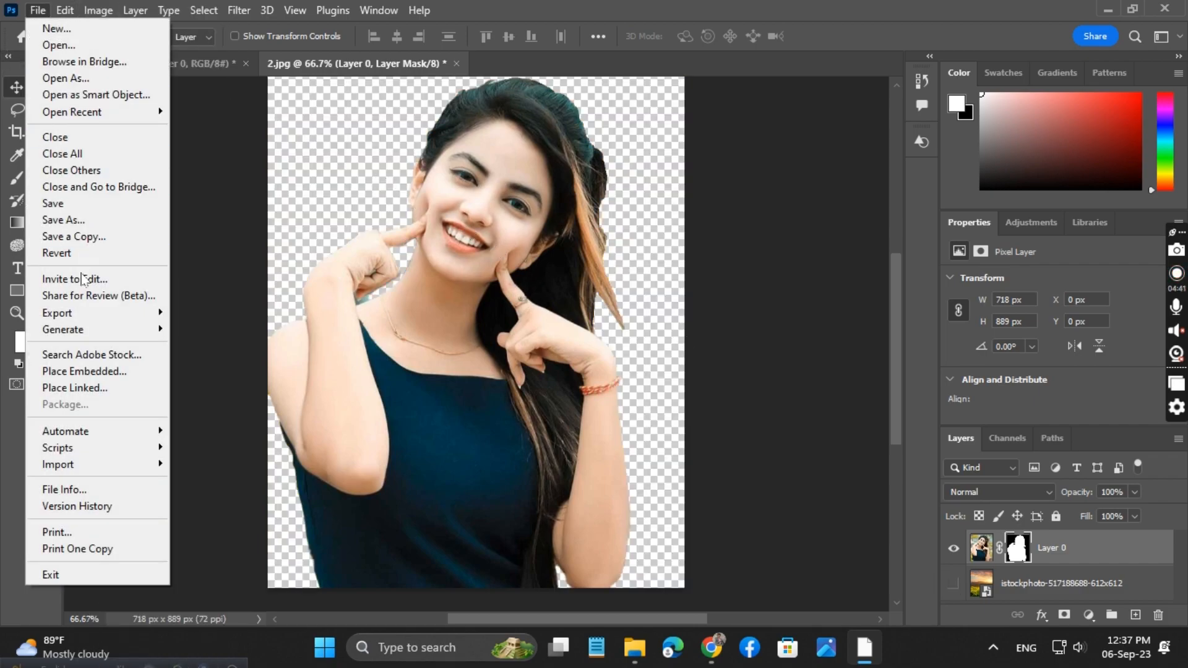
pyautogui.click(89, 374)
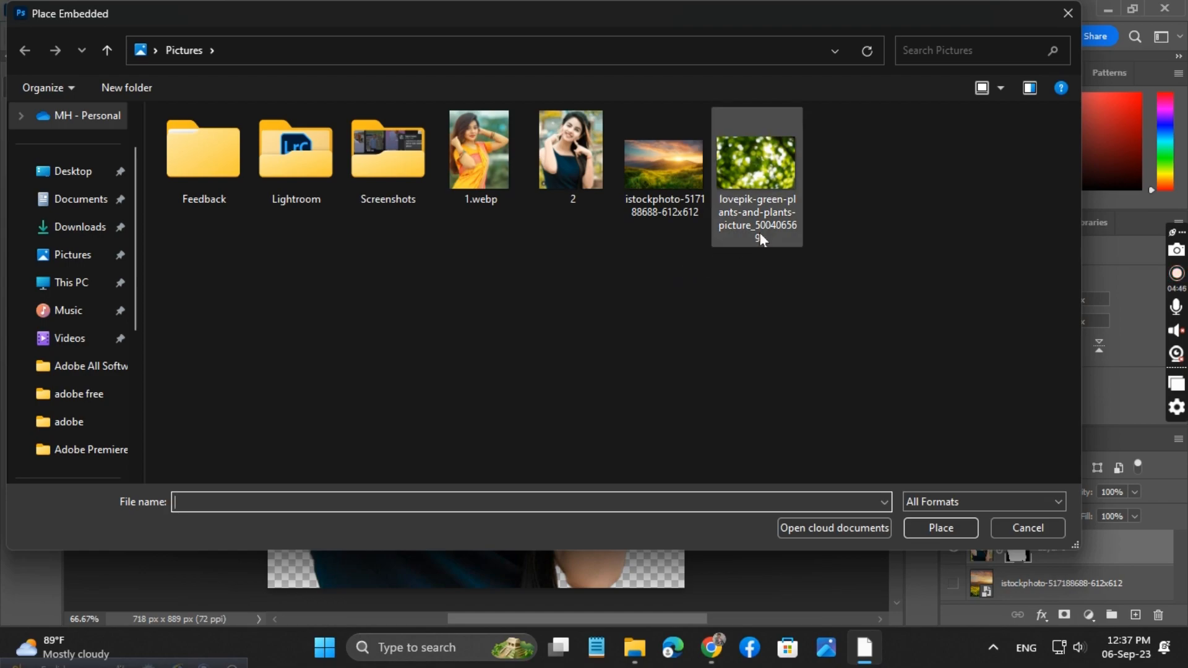
pyautogui.click(767, 183)
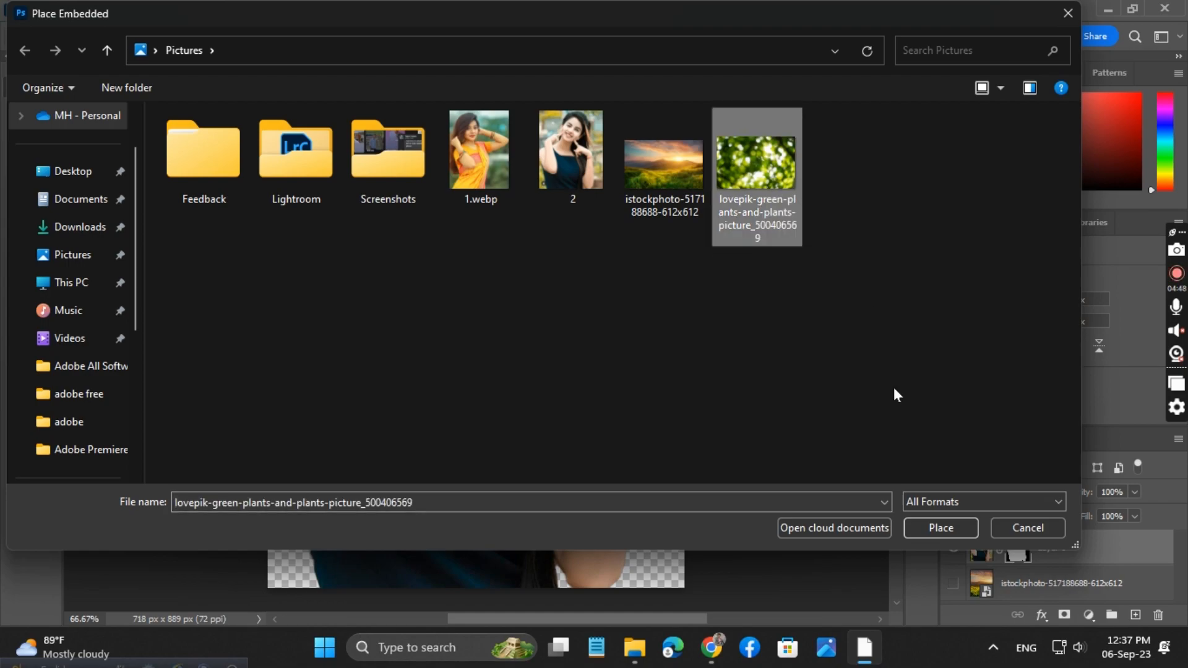
pyautogui.click(940, 530)
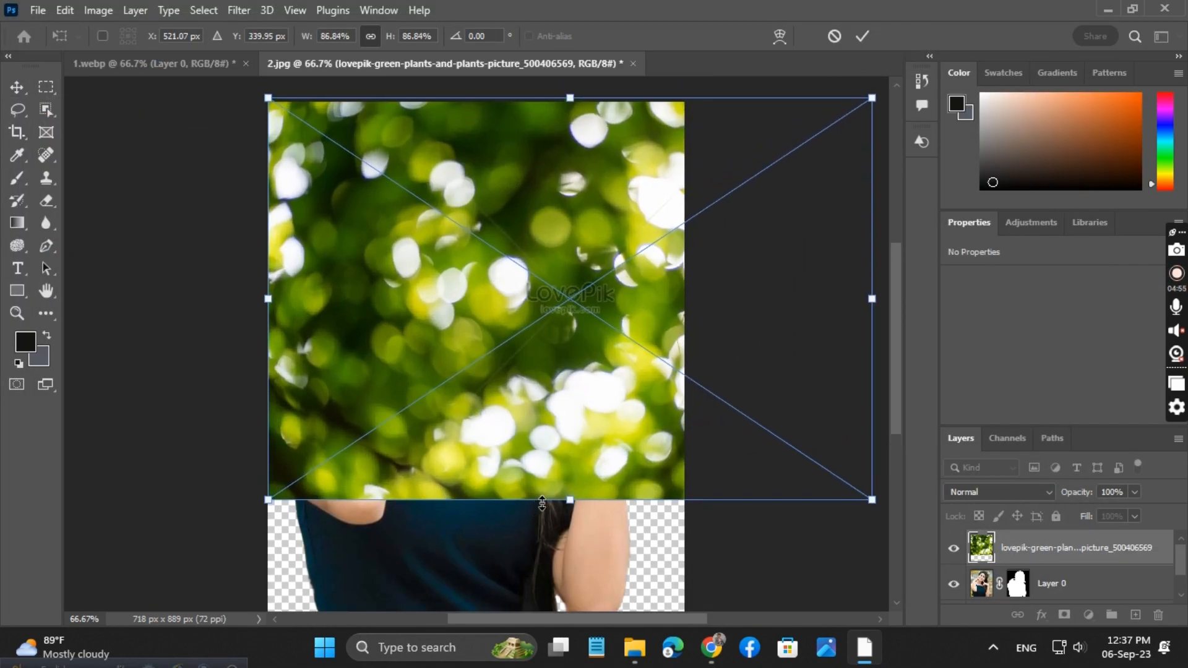
pyautogui.moveTo(542, 502); pyautogui.dragTo(570, 585)
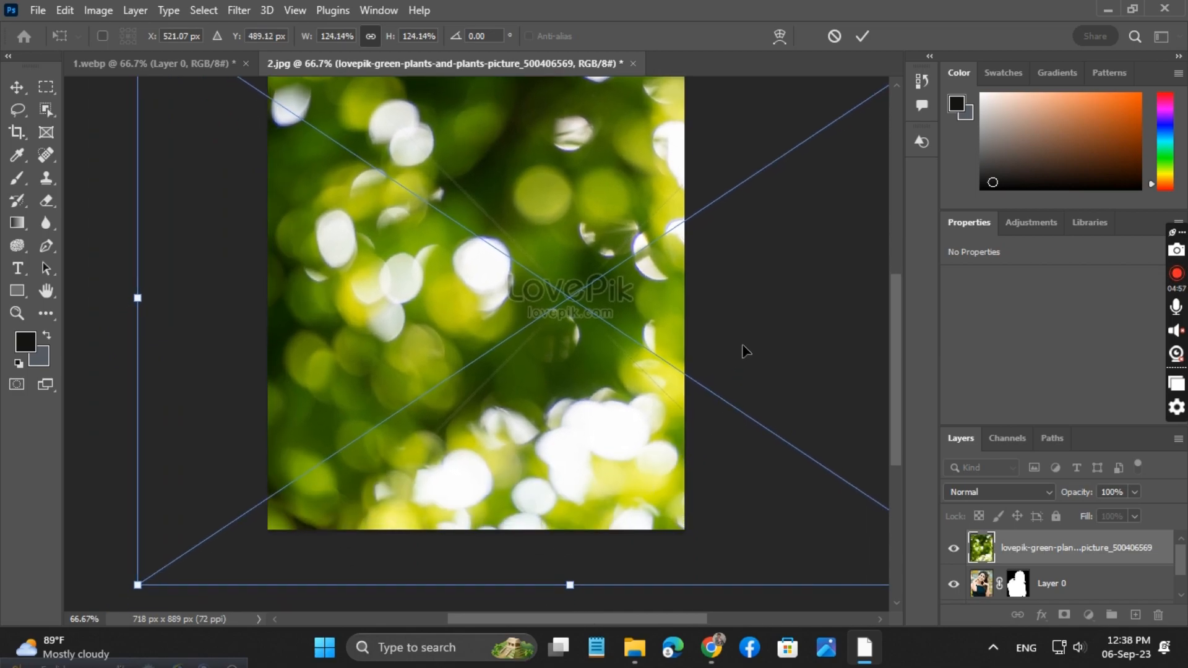
pyautogui.press('Return')
pyautogui.scroll(1, 697, 385)
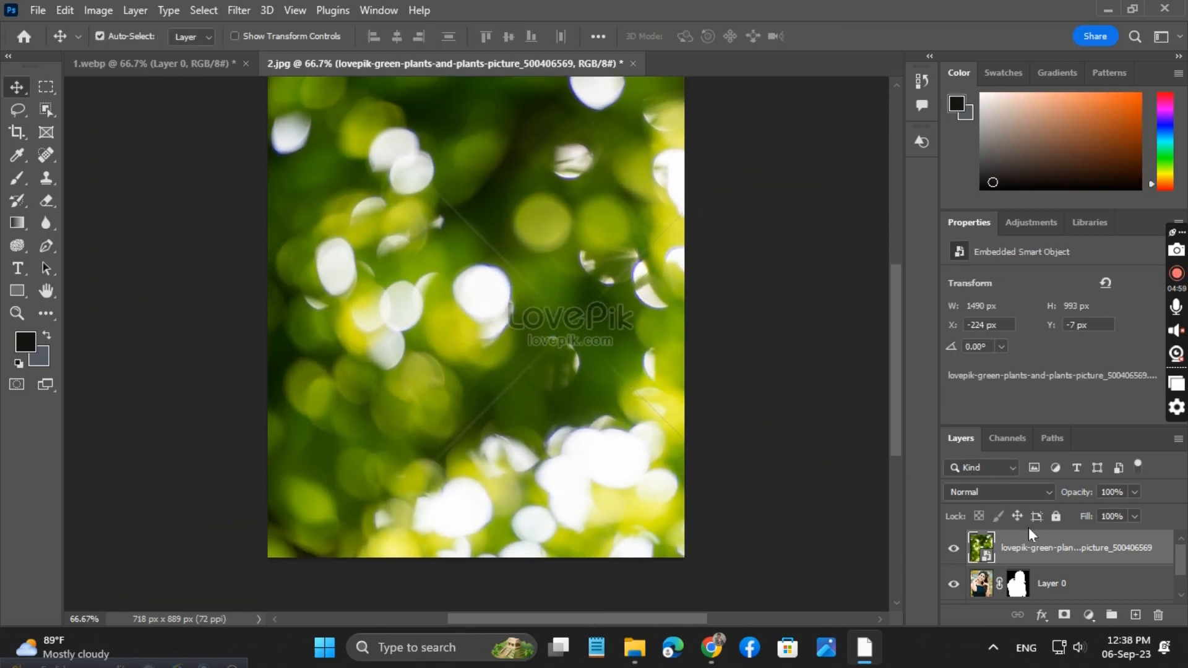
pyautogui.scroll(1, 852, 552)
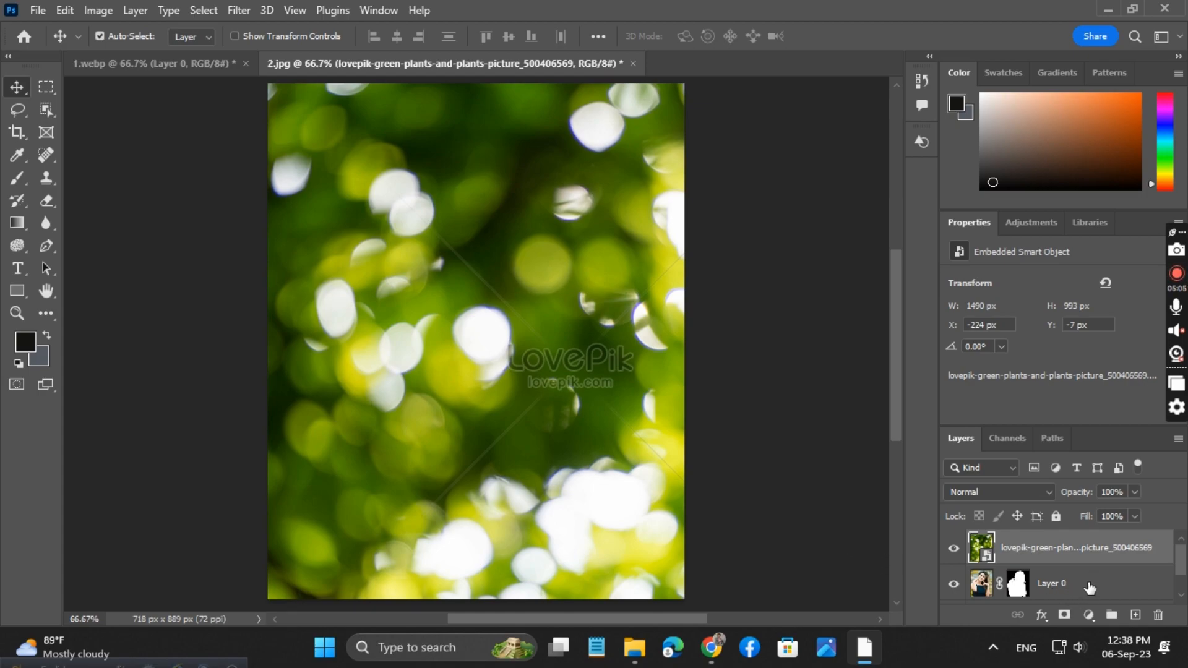
# Step: Move the masked Layer 0 above the green plants layer and check the new background by toggling its visibility
pyautogui.moveTo(1091, 588); pyautogui.dragTo(1024, 555)
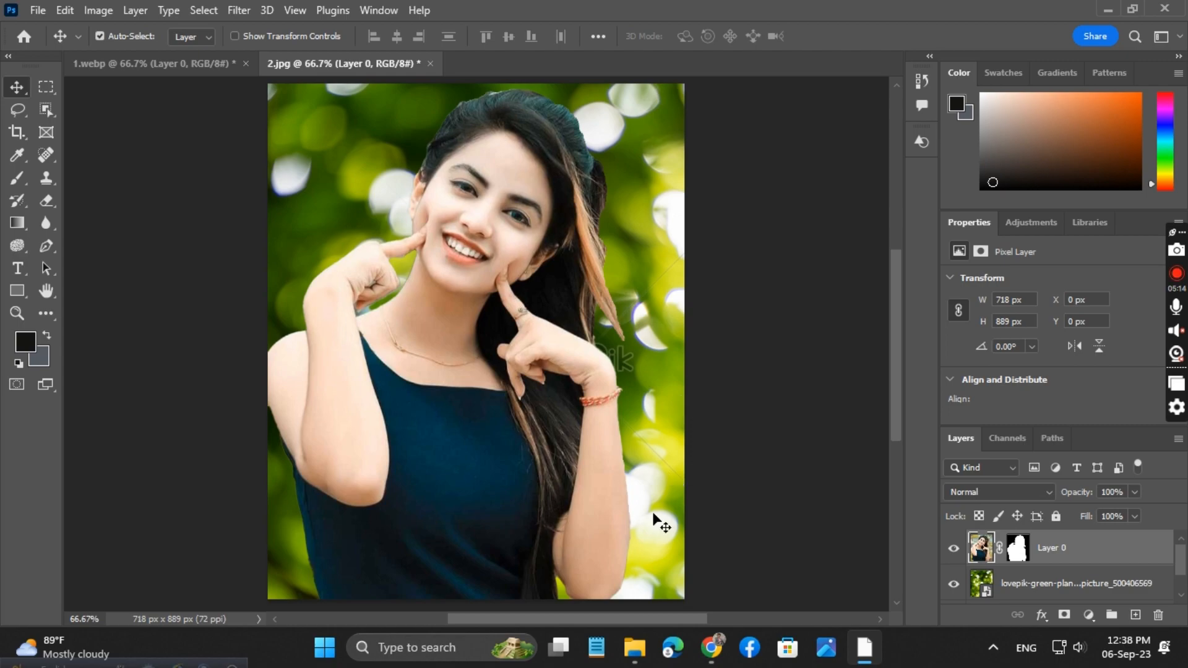
pyautogui.scroll(-1, 1077, 548)
pyautogui.scroll(1, 1076, 548)
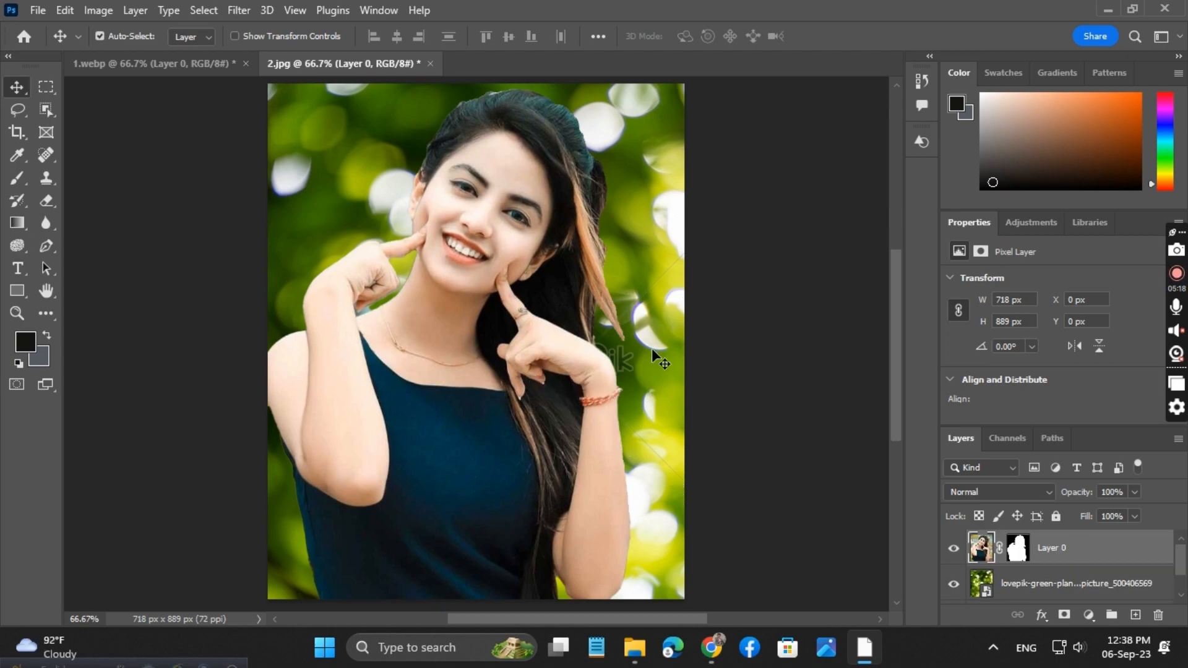
pyautogui.click(952, 586)
pyautogui.click(952, 585)
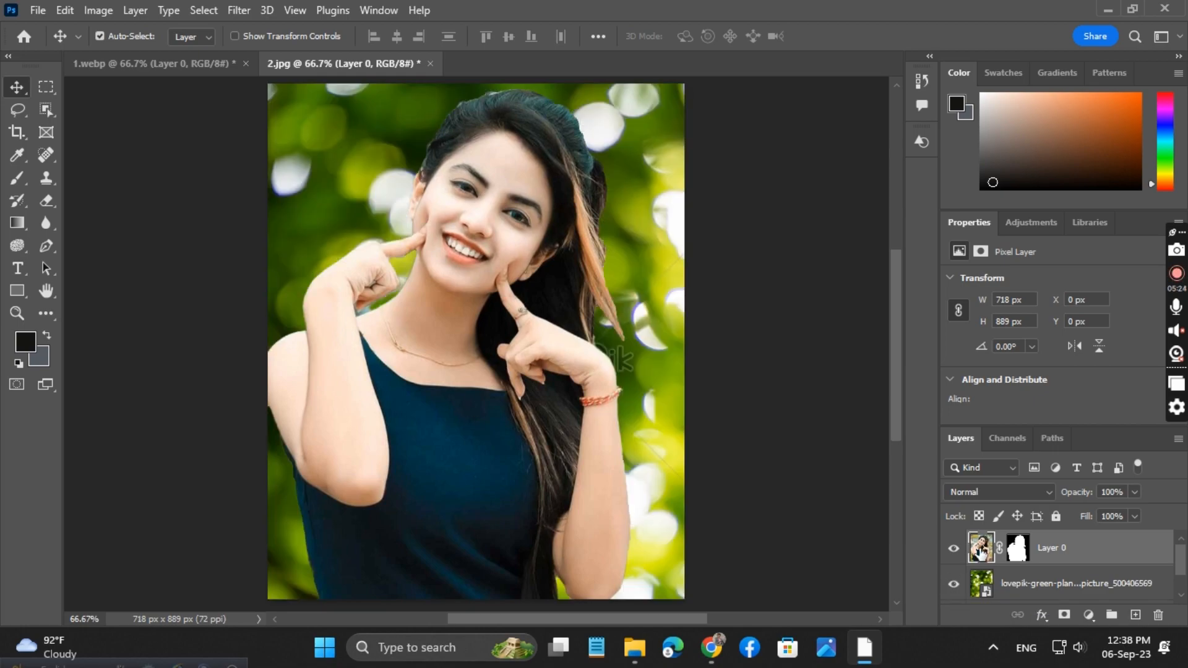